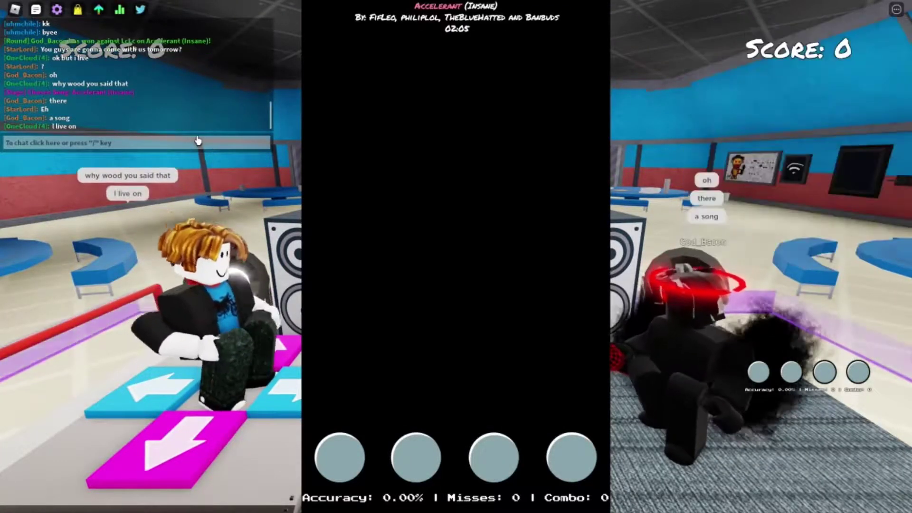
Hit the opening chords of Accelerant on the Q, W, O, P lanes to start the combo.
key(q)
key(w)
key(o)
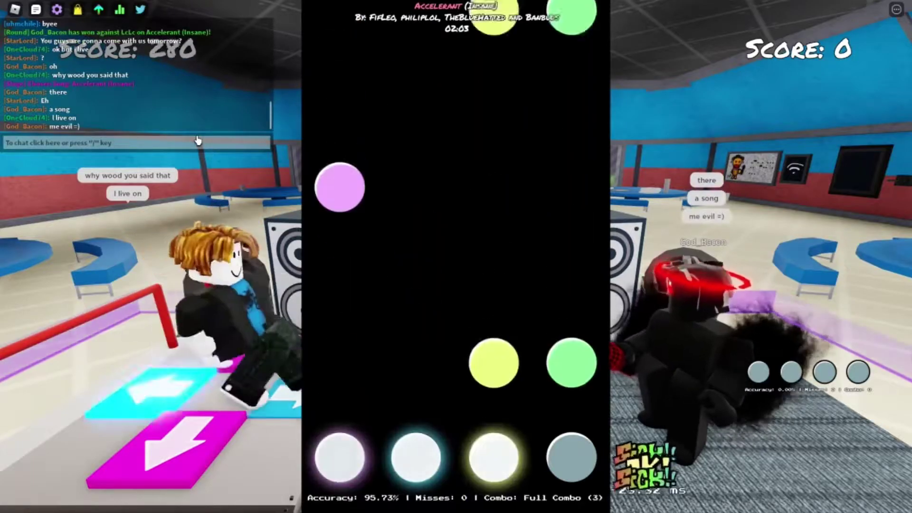
key(q)
key(o)
key(p)
key(q)
key(w)
key(o)
key(p)
key(w)
key(p)
key(q)
key(w)
key(o)
key(q)
key(w)
key(p)
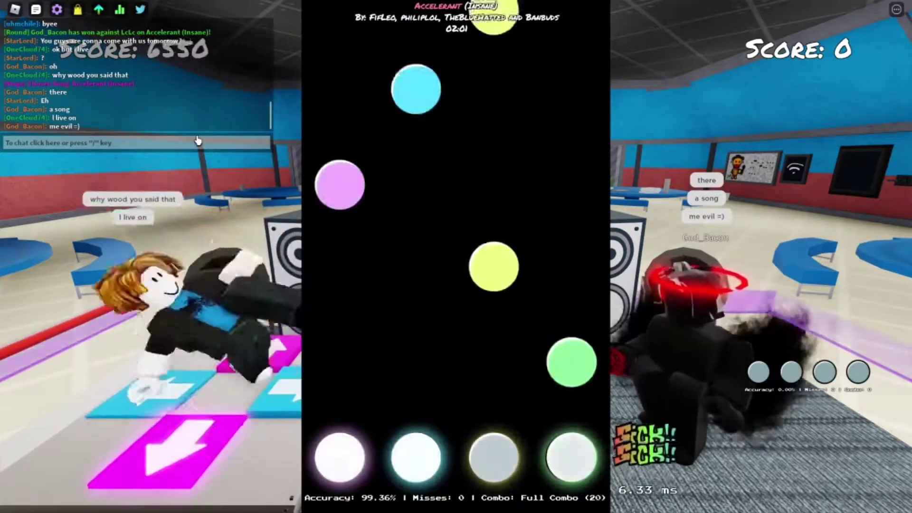
key(p)
key(o)
key(q)
key(w)
key(q)
key(w)
key(o)
key(p)
key(o)
key(p)
key(q)
key(w)
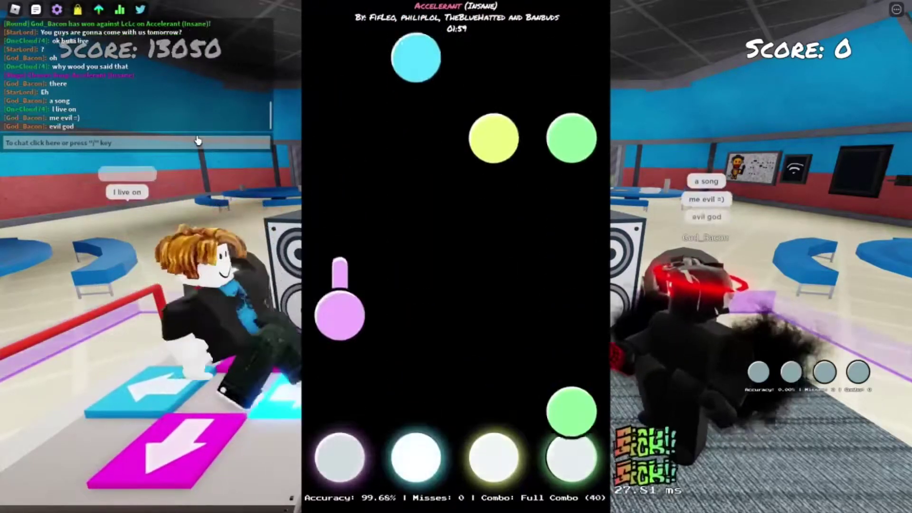
key(p)
key(q)
key(o)
key(p)
key(q)
key(w)
key(o)
key(p)
key(p)
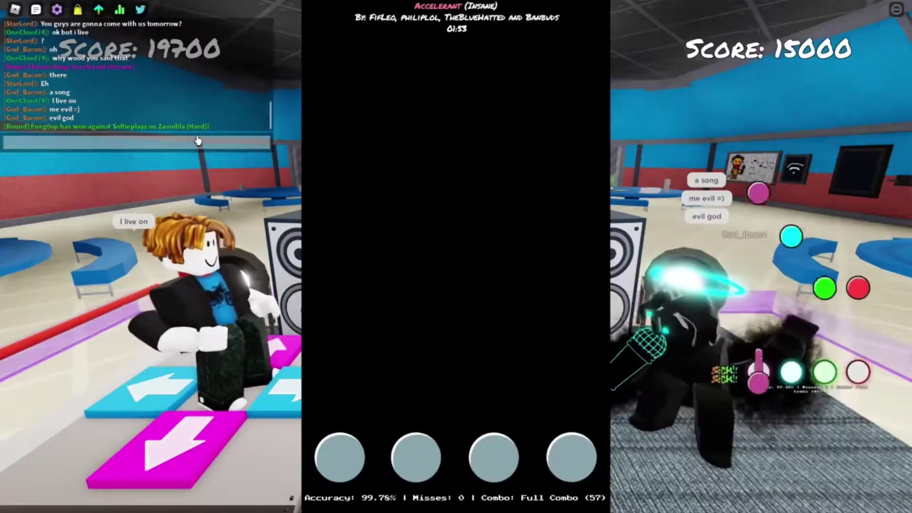
Clear the dense run while sustaining the cyan hold, pushing the combo past 100.
key(q)
key(w)
key(o)
key(p)
key(w)
key(p)
key(o)
key(p)
key(q)
key(w)
key(o)
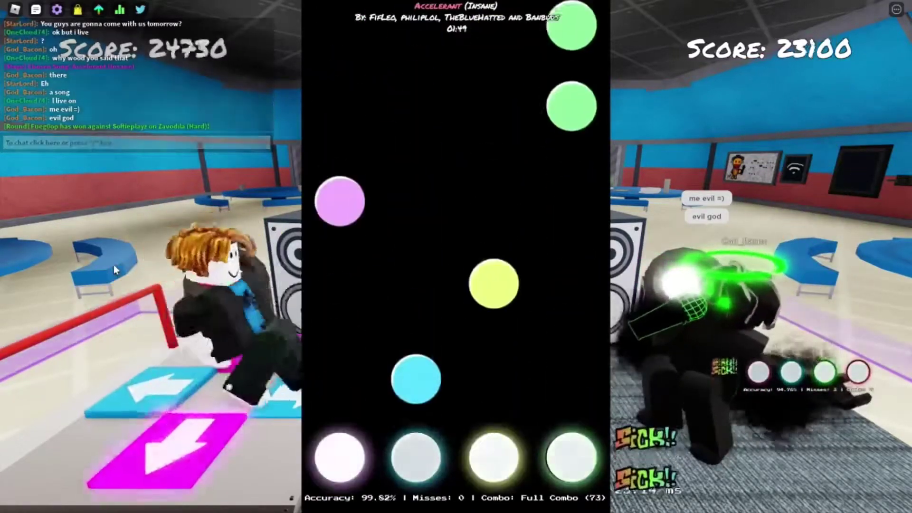
key(p)
key(p)
key(q)
key(w)
key(o)
key(p)
key(w)
key(o)
key(p)
key(q)
key(w)
key(w)
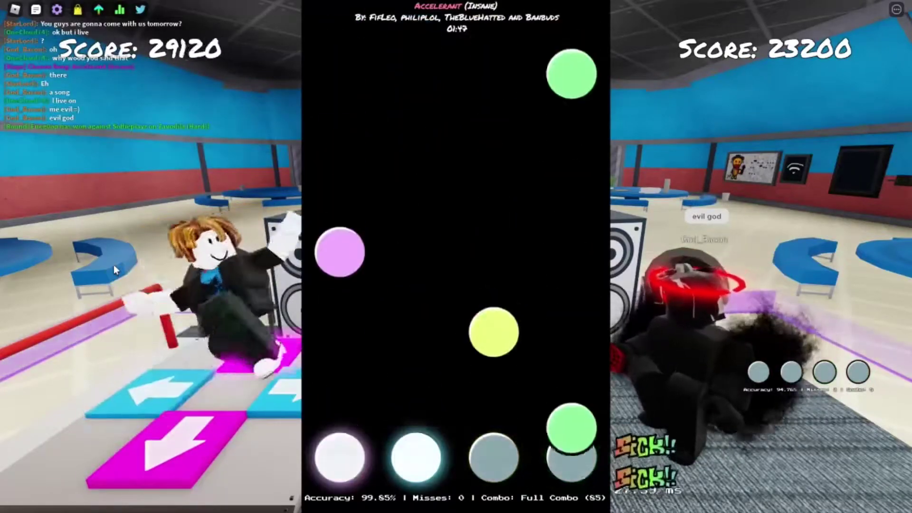
key(p)
key(o)
key(q)
key(p)
key(w)
key(o)
key(q)
key(w)
key(o)
key(p)
key(o)
key(p)
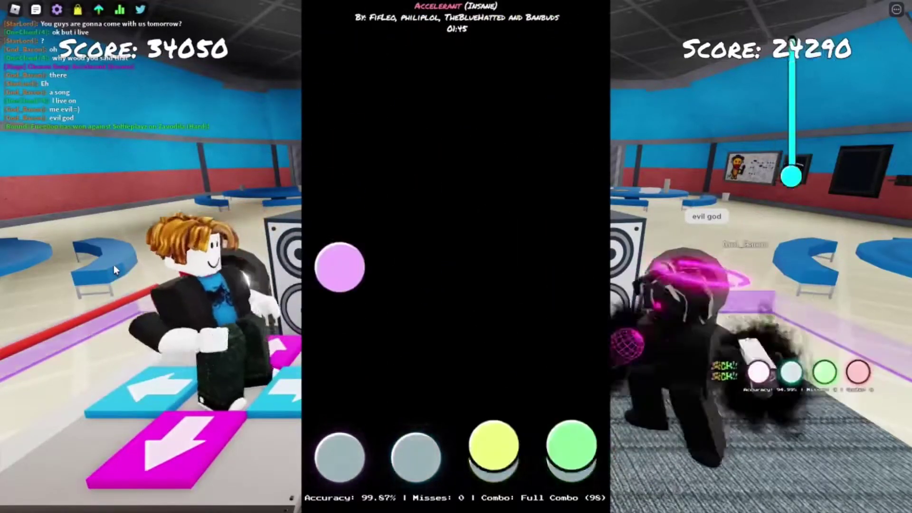
key(q)
Hit the staircase note patterns across all four lanes without a miss.
key(q)
key(w)
key(p)
key(o)
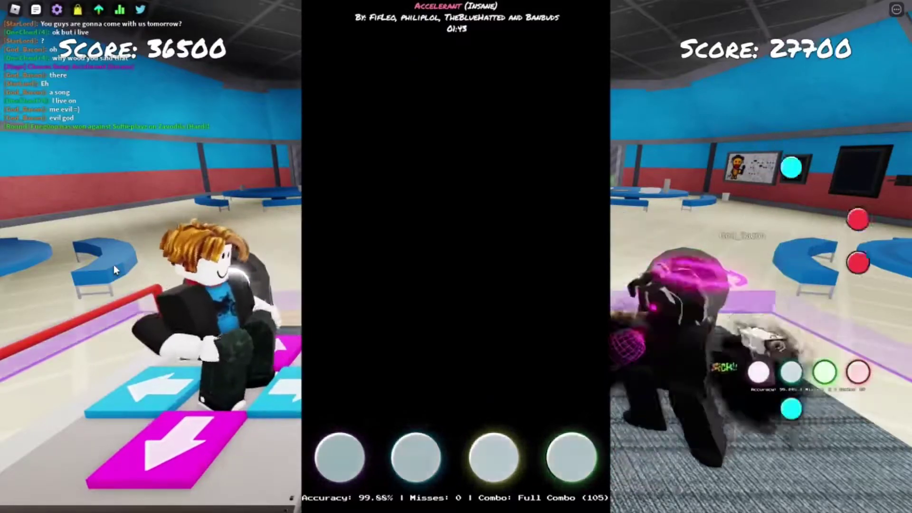
key(o)
key(p)
key(q)
key(w)
key(q)
key(p)
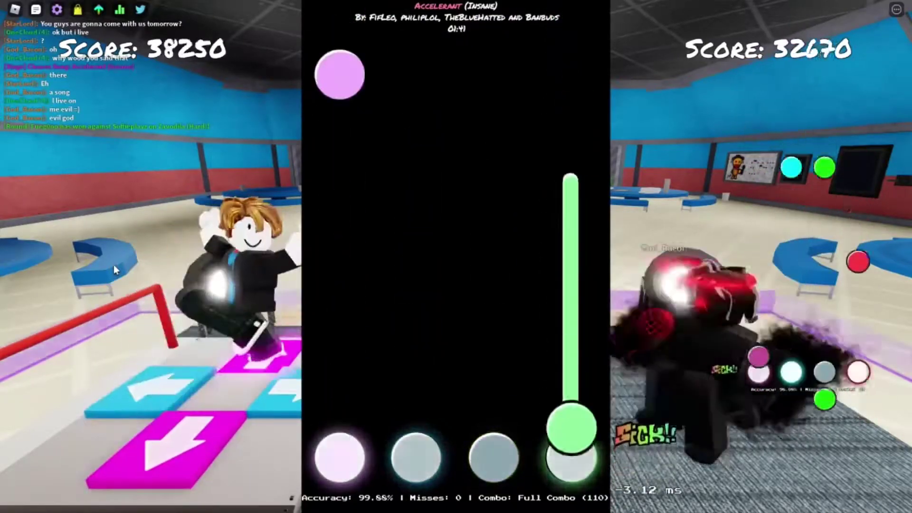
key(q)
key(w)
key(o)
key(p)
key(q)
key(p)
key(w)
key(q)
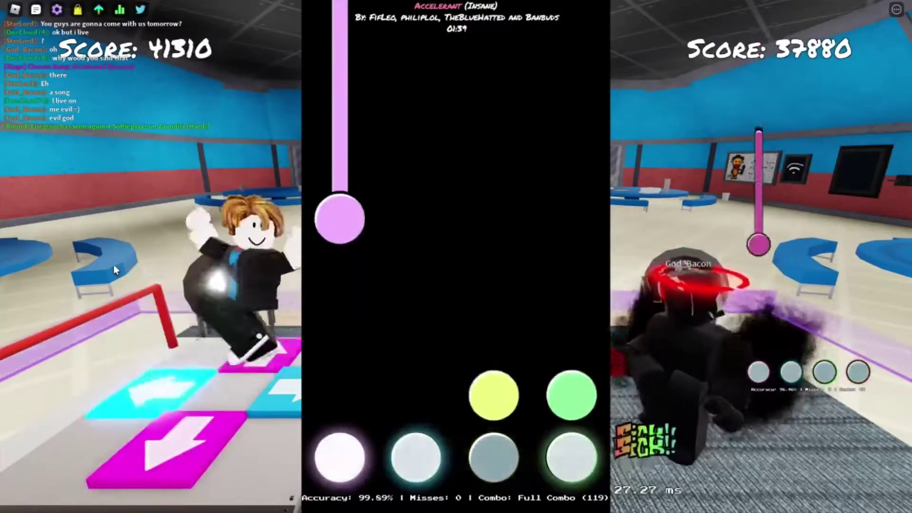
key(o)
key(p)
key(q)
key(q)
key(w)
key(o)
key(p)
key(q)
key(w)
key(o)
key(p)
key(q)
key(w)
key(o)
key(p)
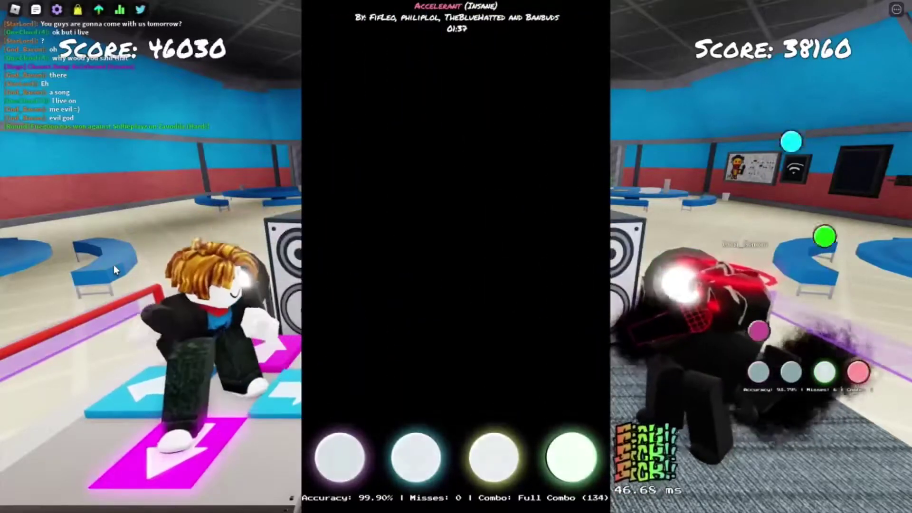
key(p)
Hold the long notes in lanes 1, 3 and 4, then the lane 2 and lane 1 holds.
key(q)
key(o)
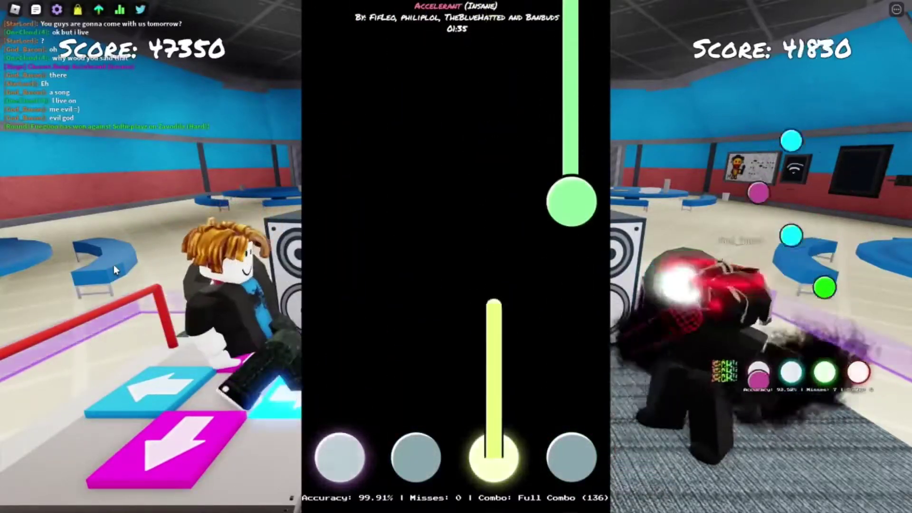
key(p)
key(q)
key(w)
key(p)
key(o)
key(q)
key(w)
key(q)
key(p)
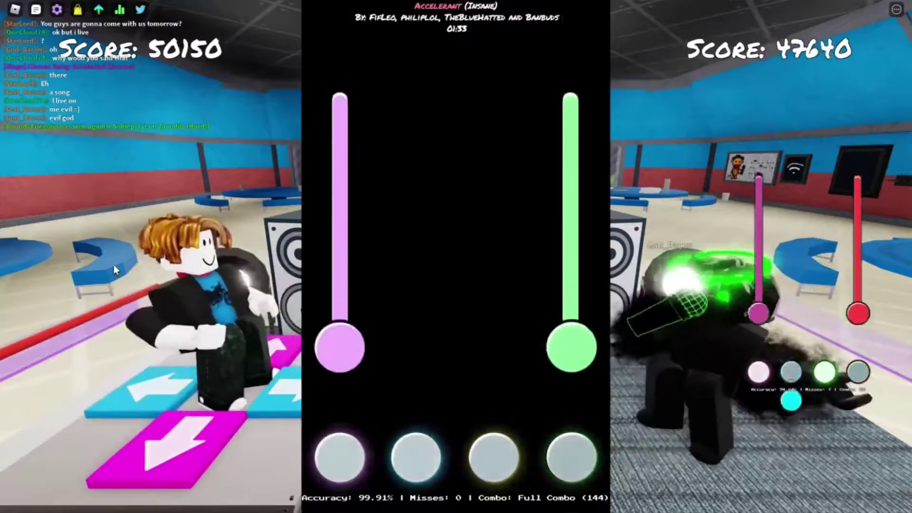
key(w)
key(p)
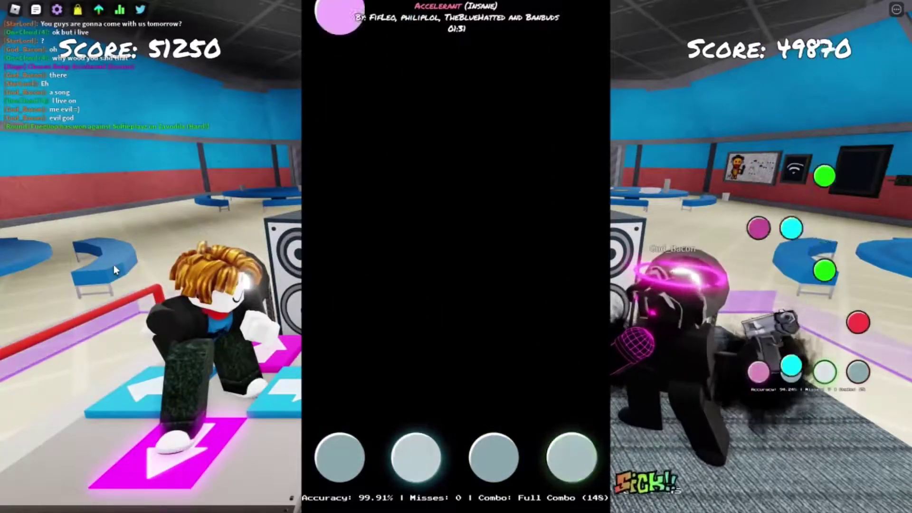
key(q)
key(o)
key(w)
key(q)
key(p)
key(q)
key(w)
key(o)
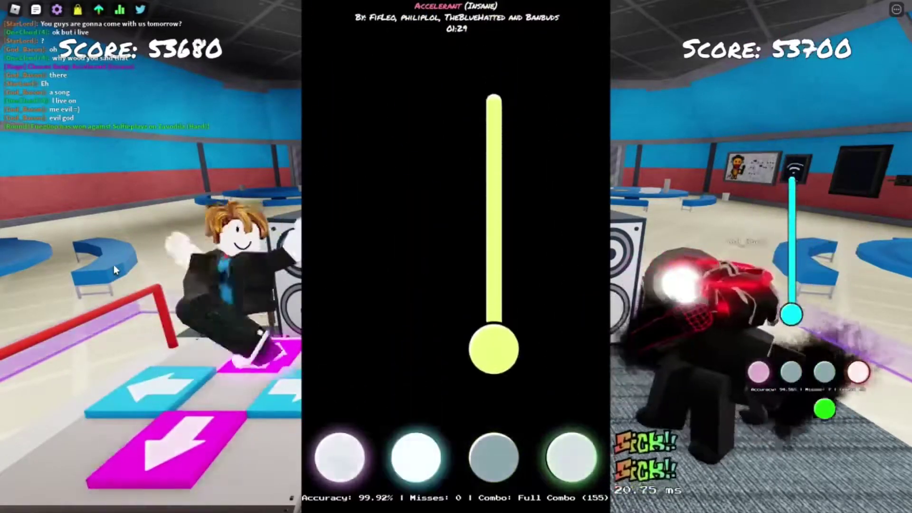
key(q)
Hit the fast note burst in time, extending the full combo past 200.
key(q)
key(o)
key(p)
key(o)
key(p)
key(q)
key(w)
key(o)
key(p)
key(q)
key(w)
key(o)
key(p)
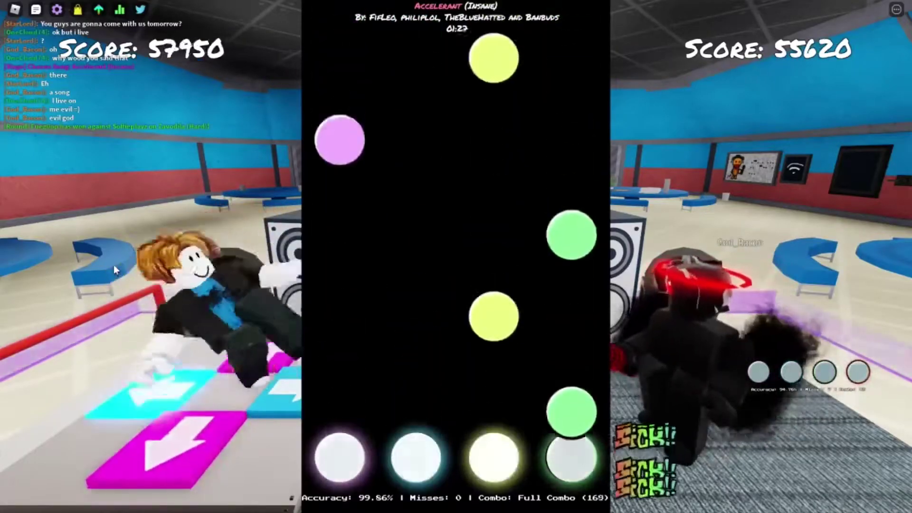
key(p)
key(o)
key(p)
key(q)
key(o)
key(p)
key(p)
key(w)
key(o)
key(p)
key(q)
key(w)
key(o)
key(p)
key(w)
key(p)
key(o)
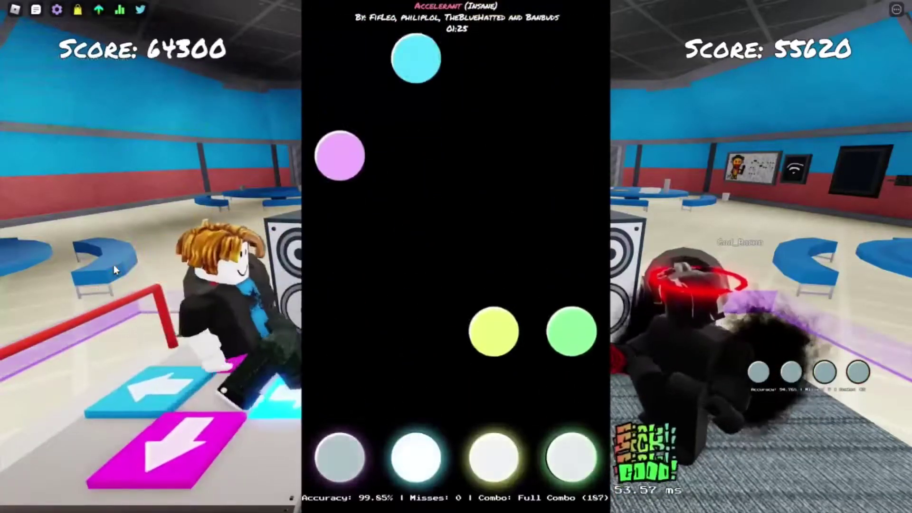
key(q)
key(w)
key(o)
key(p)
key(q)
key(w)
key(o)
key(p)
key(o)
key(p)
key(q)
key(o)
key(w)
key(o)
key(p)
key(q)
key(w)
key(o)
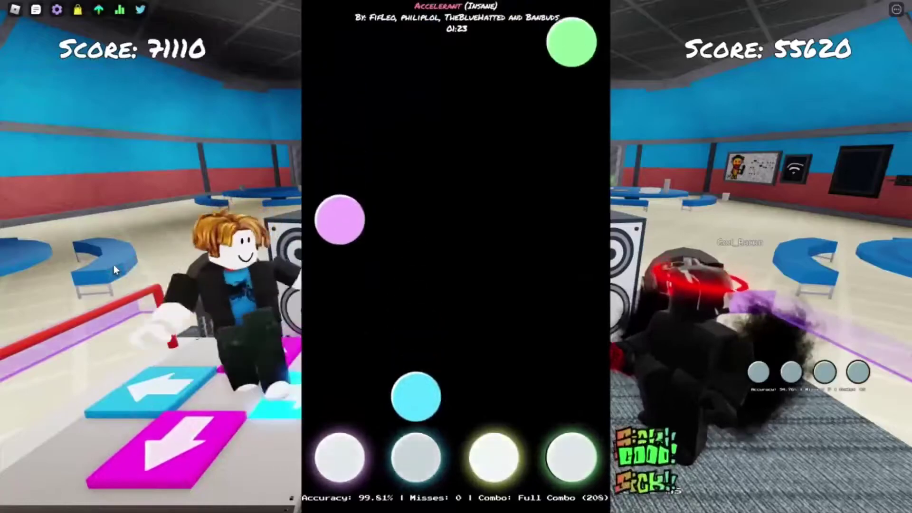
key(p)
key(o)
key(w)
key(q)
Hit the sparse notes accurately and carry the combo past 250.
key(w)
key(o)
key(o)
key(o)
key(p)
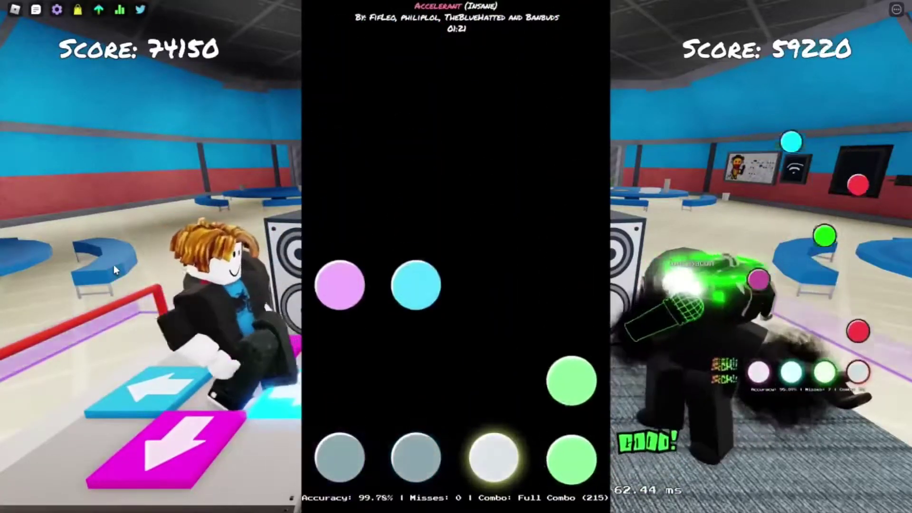
key(p)
key(q)
key(p)
key(o)
key(o)
key(o)
key(p)
key(w)
key(w)
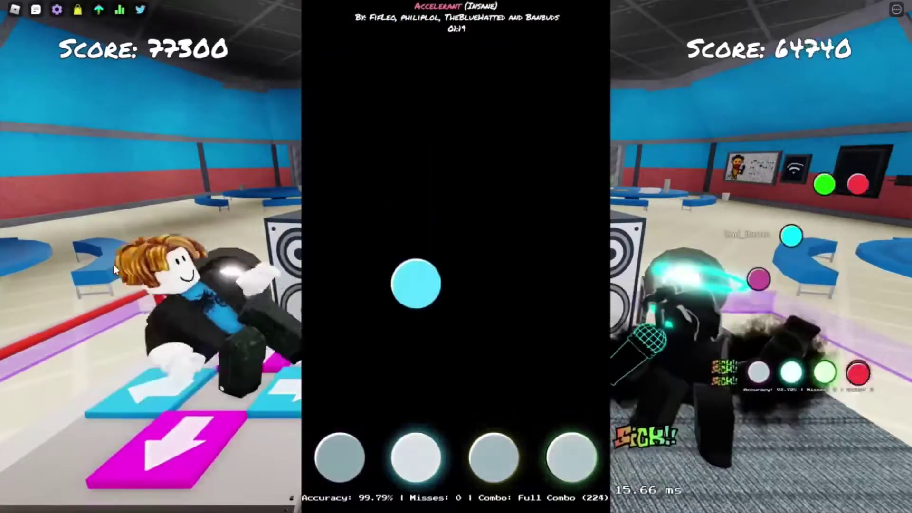
key(w)
key(w)
key(q)
key(o)
key(p)
key(o)
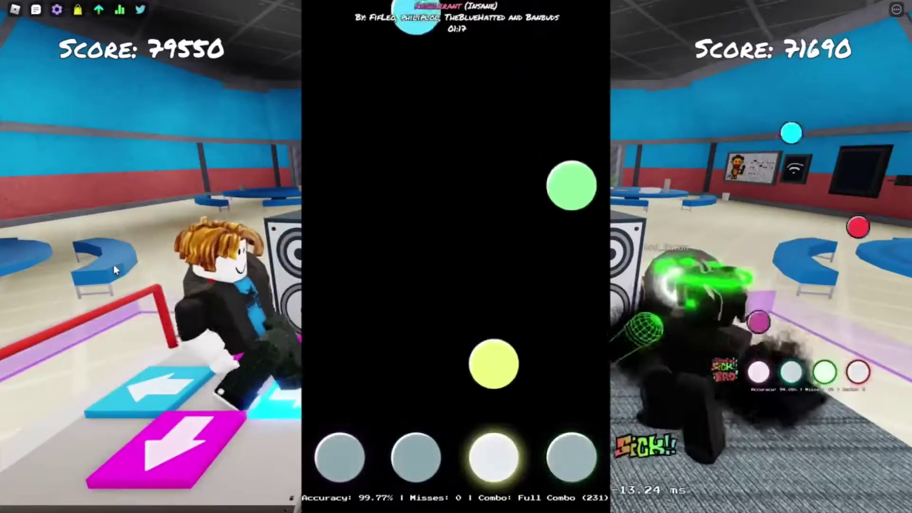
key(o)
key(p)
key(o)
key(q)
key(p)
key(q)
key(w)
key(o)
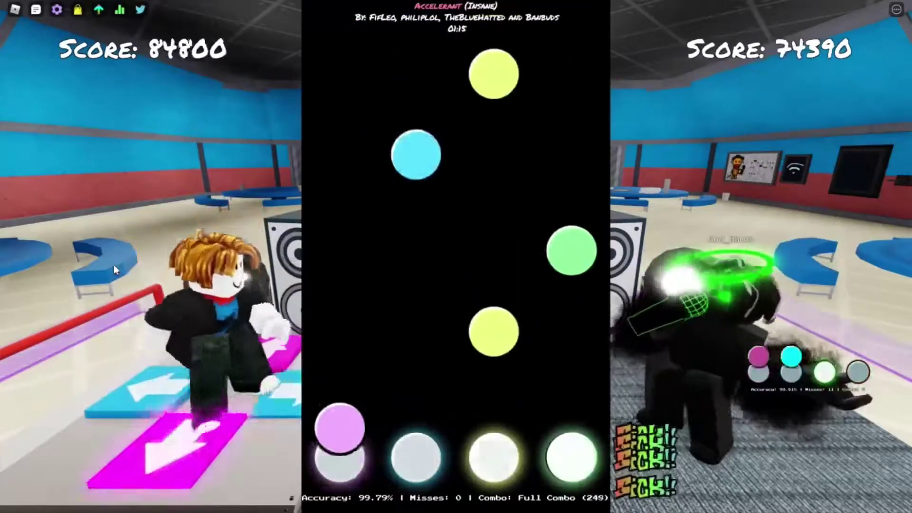
key(p)
key(o)
key(w)
Clear the dense four-lane note stream to keep the streak unbroken.
key(q)
key(o)
key(w)
key(p)
key(w)
key(o)
key(w)
key(o)
key(p)
key(q)
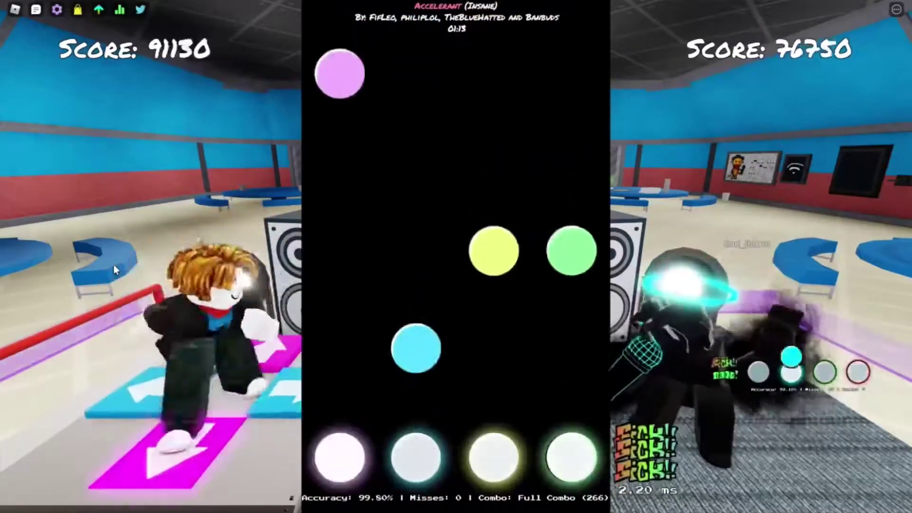
key(q)
key(o)
key(p)
key(w)
key(p)
key(o)
key(w)
key(o)
key(p)
key(w)
key(o)
key(q)
key(q)
key(w)
key(o)
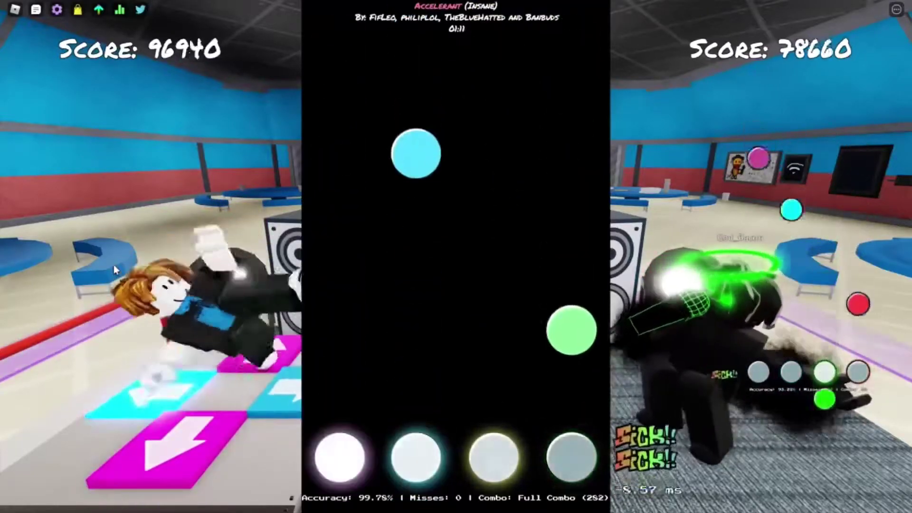
key(w)
key(p)
key(q)
key(w)
Complete the lane 1 and 4 holds, then hit the following dense run without a miss.
key(o)
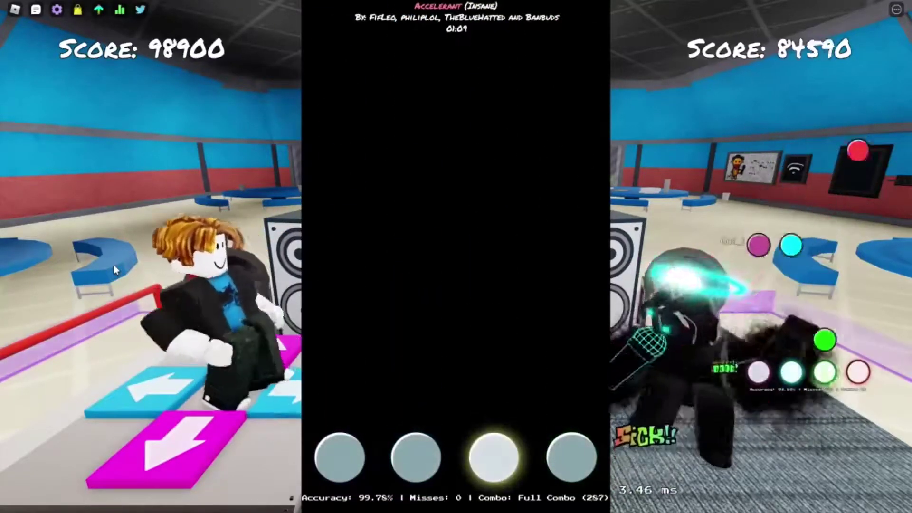
key(o)
key(o)
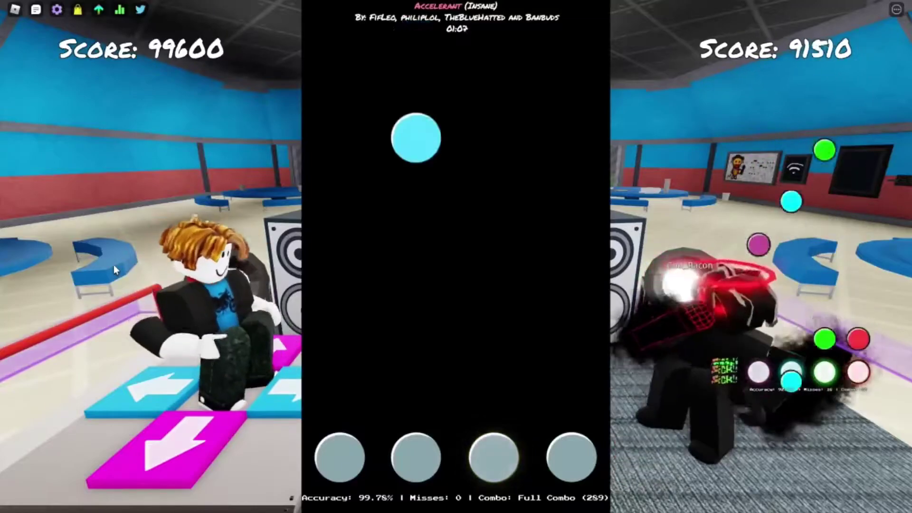
key(w)
key(w)
key(q)
key(p)
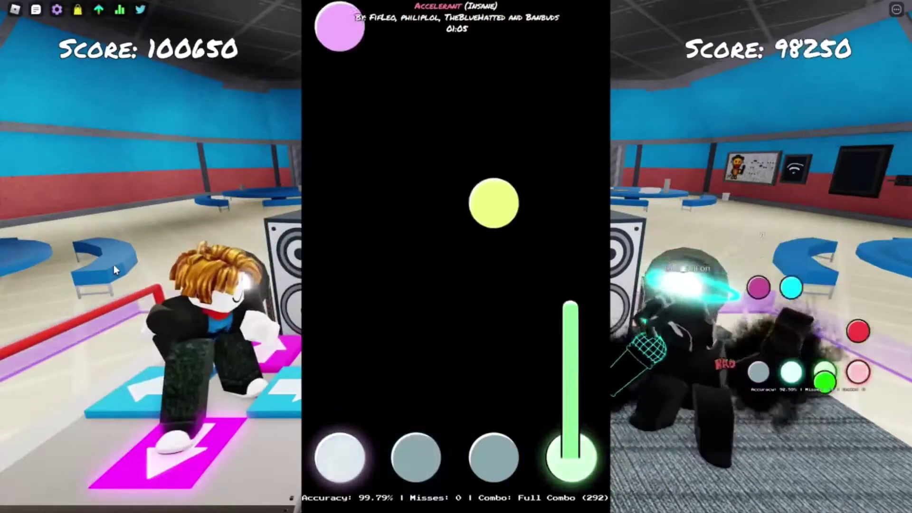
key(o)
key(w)
key(q)
key(w)
key(q)
key(p)
key(w)
key(o)
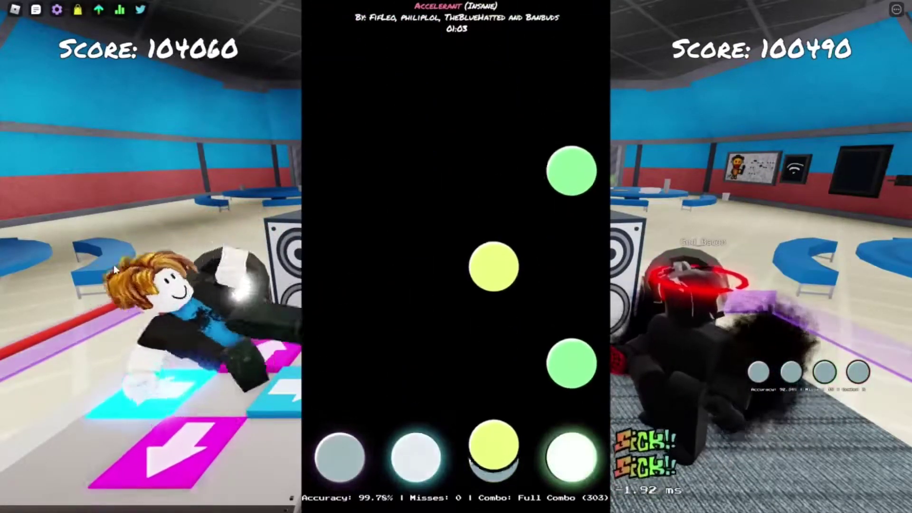
key(o)
key(p)
key(q)
key(o)
key(p)
key(q)
key(o)
key(o)
key(w)
key(o)
key(p)
key(o)
key(q)
key(p)
key(w)
key(o)
key(o)
key(q)
key(o)
key(w)
key(o)
key(w)
key(o)
key(p)
key(w)
key(q)
key(w)
key(p)
key(w)
key(o)
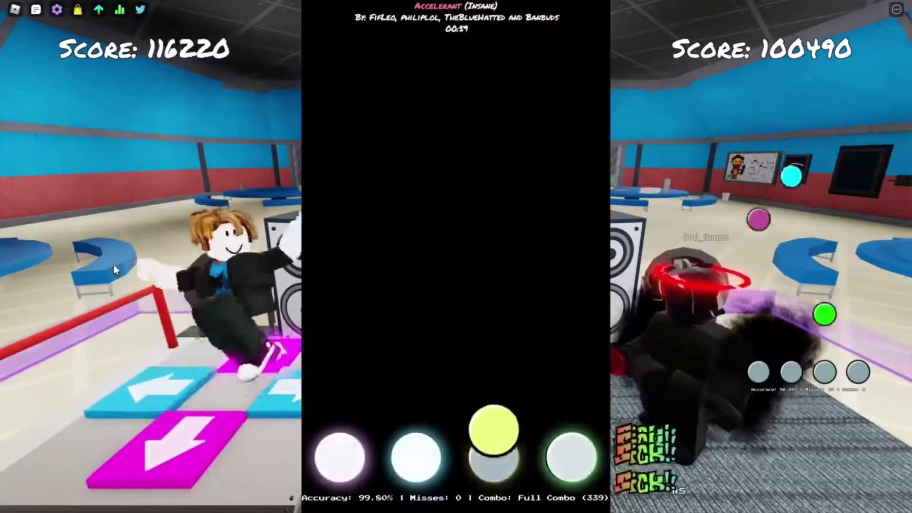
key(o)
key(p)
key(w)
key(p)
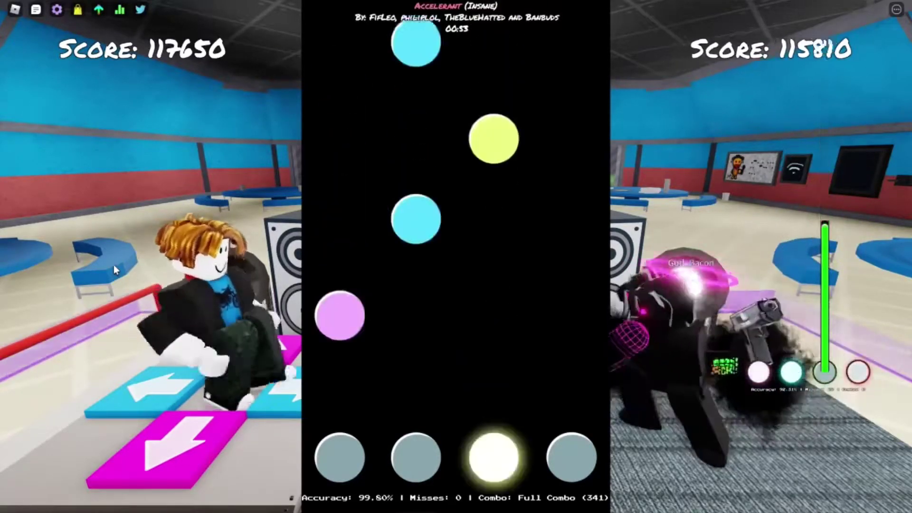
Hit the centre-lane notes and the rapid alternating Q/W and Q/P patterns.
key(o)
key(q)
key(w)
key(o)
key(o)
key(p)
key(w)
key(p)
key(w)
key(q)
key(w)
key(o)
key(q)
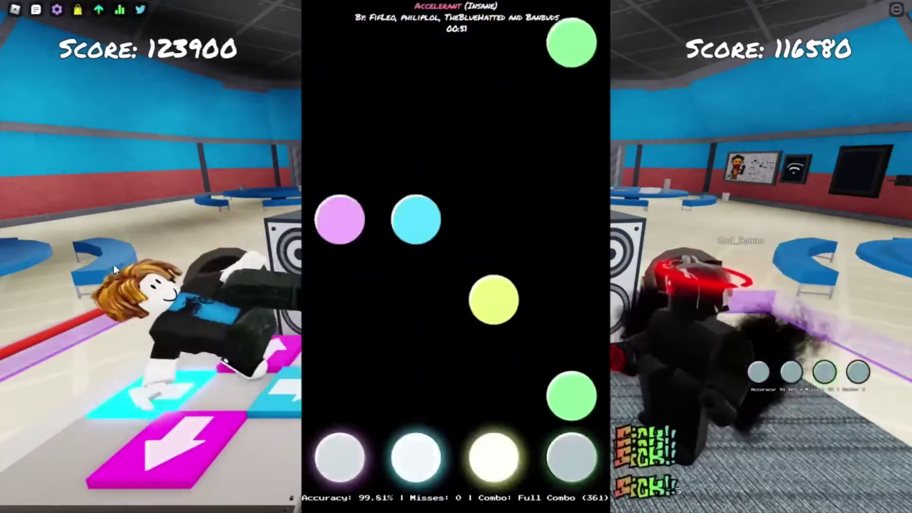
key(o)
key(p)
key(q)
key(q)
key(p)
key(w)
key(o)
key(q)
key(w)
key(o)
key(p)
key(o)
key(q)
key(w)
key(w)
key(q)
key(w)
key(q)
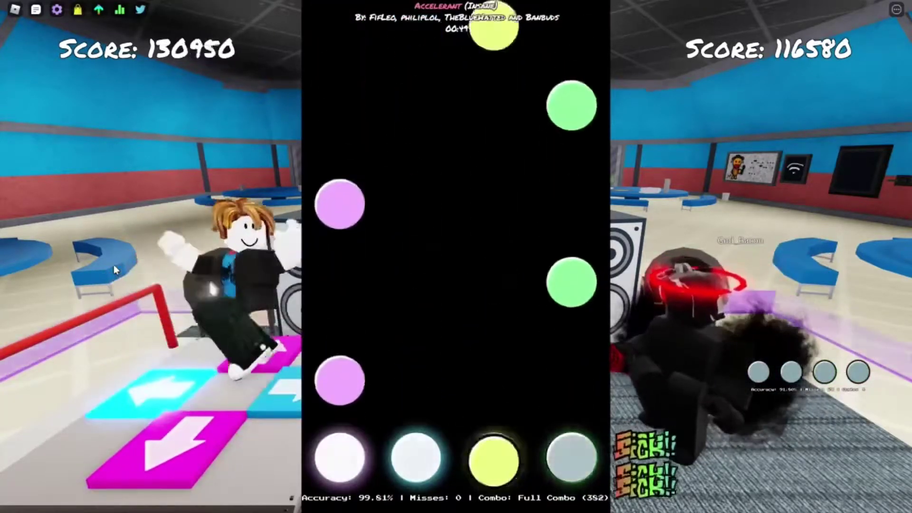
key(q)
key(p)
key(q)
key(p)
Hold the long yellow, green, pink and cyan notes and clear the lanes before the break.
key(p)
key(w)
key(q)
key(p)
key(w)
key(q)
key(o)
key(w)
key(q)
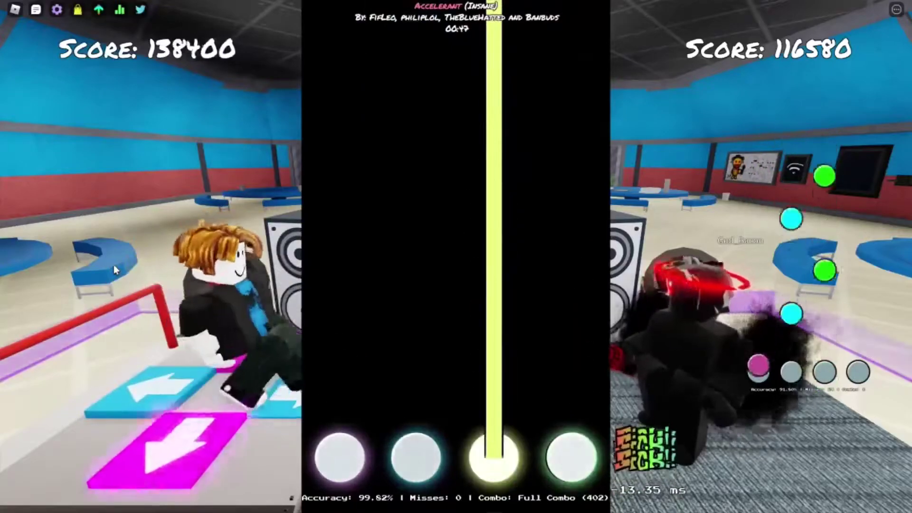
key(p)
key(p)
key(w)
key(q)
key(w)
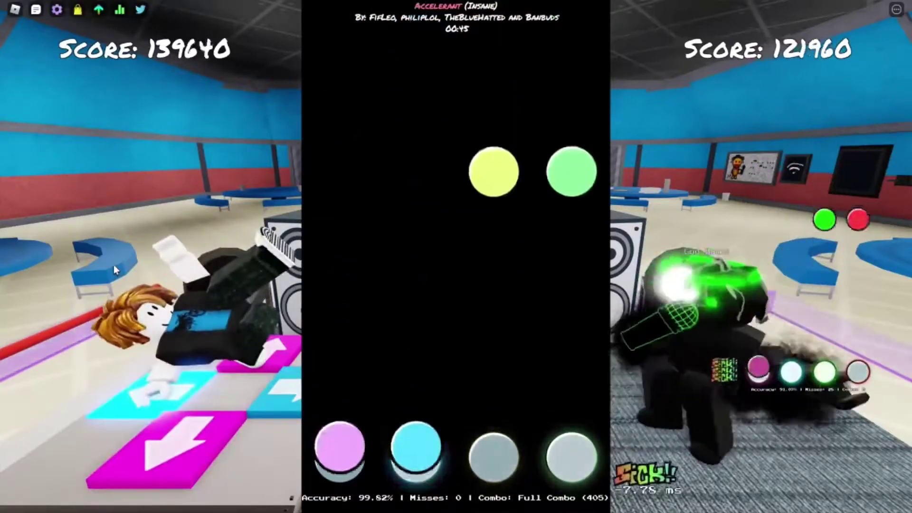
key(o)
key(p)
key(o)
key(q)
key(w)
key(o)
key(q)
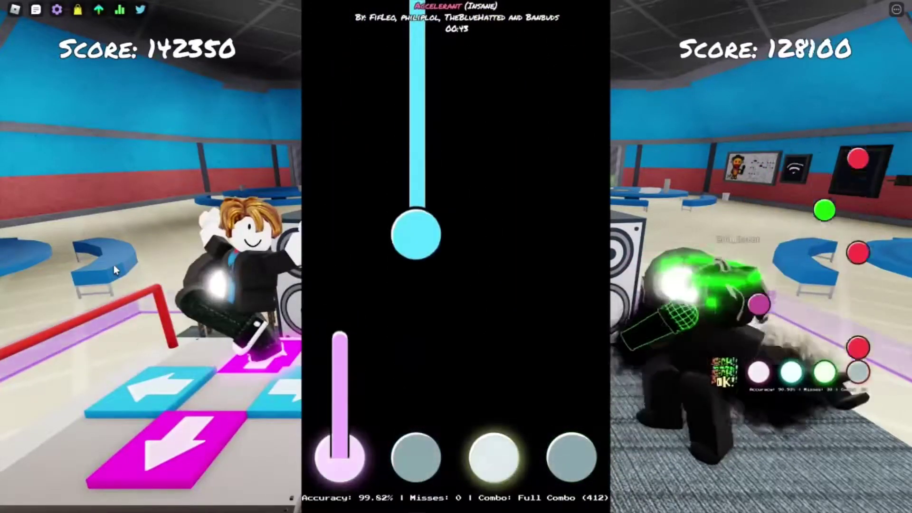
key(w)
key(q)
key(o)
key(w)
key(o)
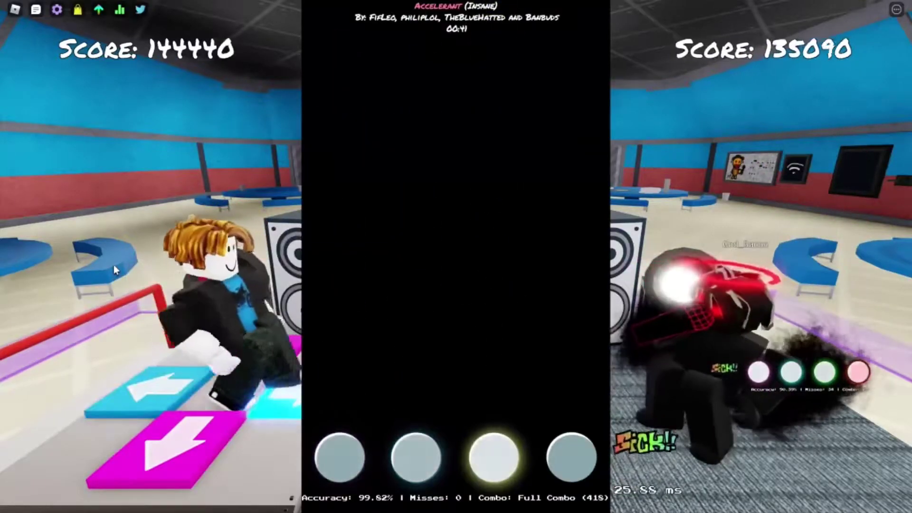
Hit the closing stream with zero misses, leading 169,860 to 156,760.
key(q)
key(w)
key(o)
key(p)
key(w)
key(o)
key(p)
key(q)
key(w)
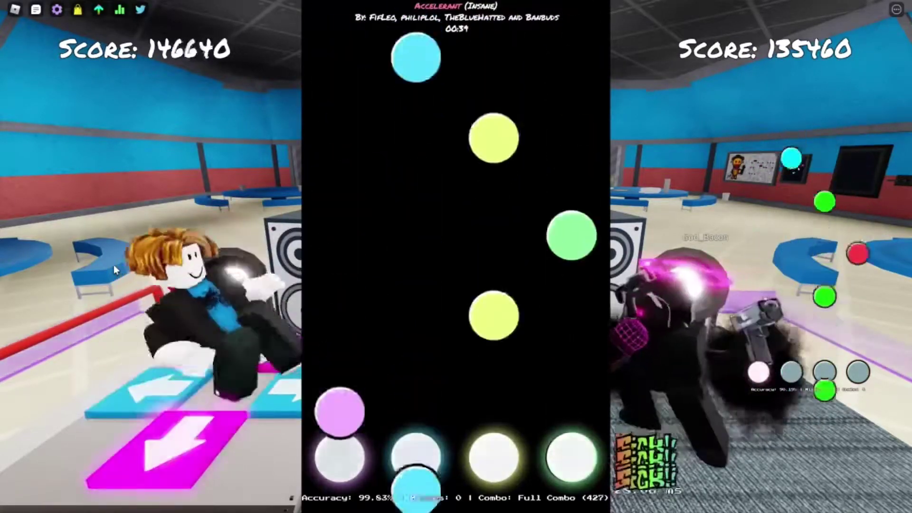
key(o)
key(p)
key(w)
key(q)
key(o)
key(p)
key(w)
key(q)
key(p)
key(w)
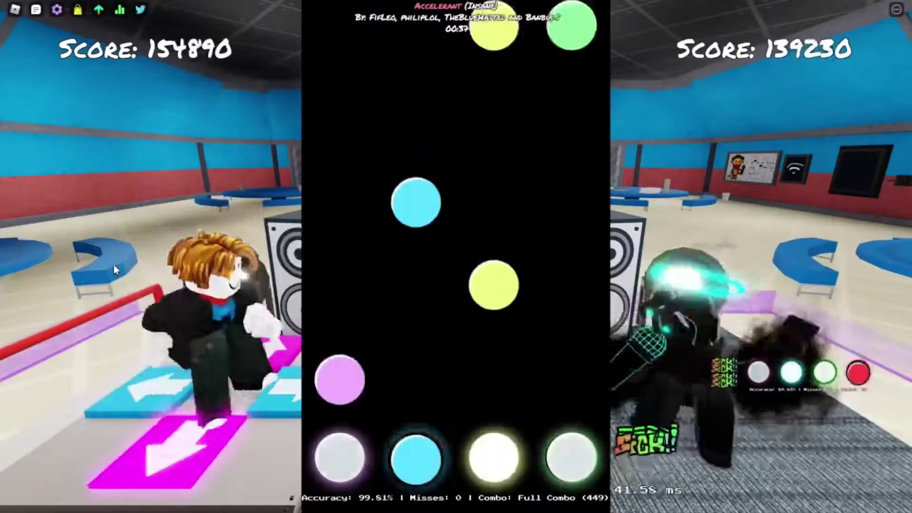
key(o)
key(q)
key(q)
key(w)
key(o)
key(p)
key(w)
key(o)
key(p)
key(o)
key(w)
key(q)
key(w)
key(o)
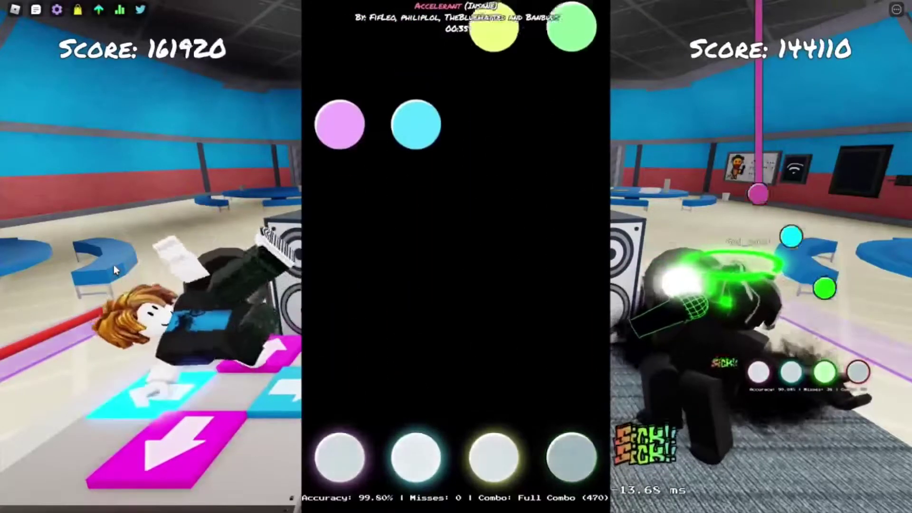
key(q)
key(w)
key(o)
key(p)
key(w)
key(o)
key(q)
key(w)
key(o)
key(q)
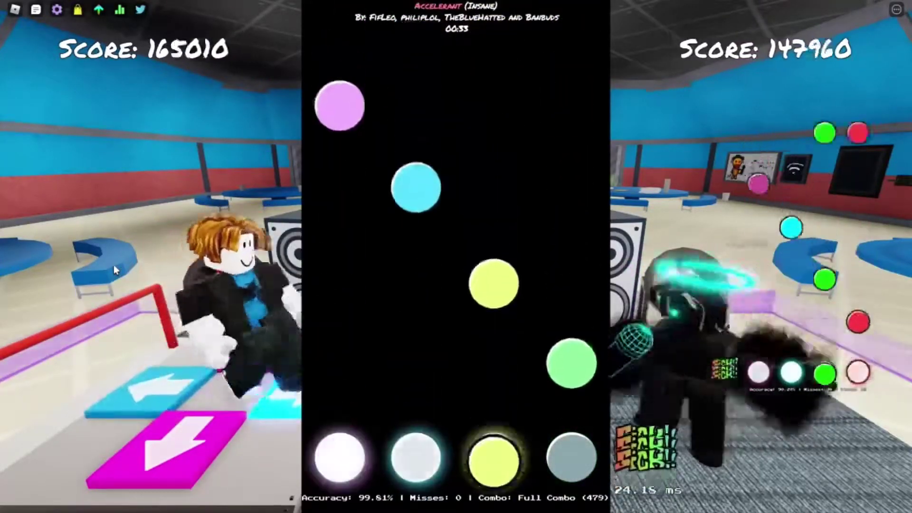
key(p)
key(o)
key(w)
key(q)
Hit the incoming Accelerant notes on the Q/W/O/P lanes without a miss to keep the combo.
key(o)
key(q)
key(p)
key(o)
key(w)
key(q)
key(p)
key(o)
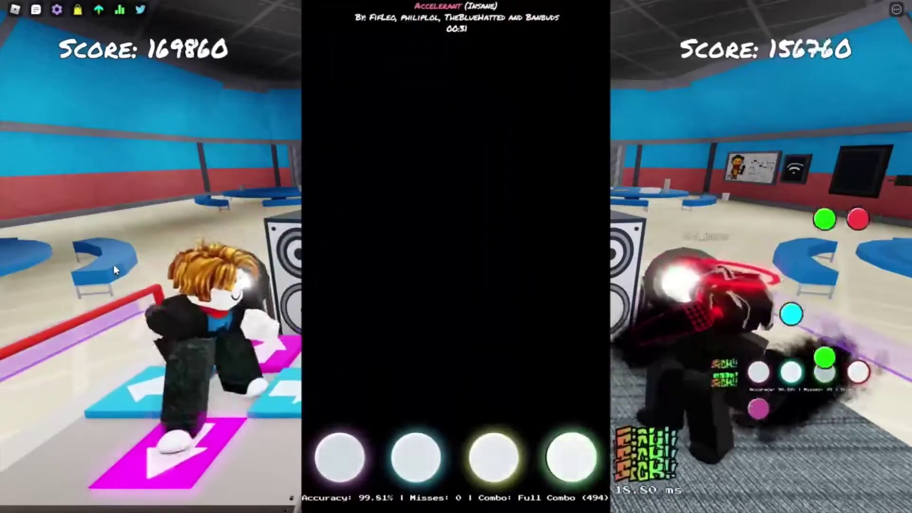
key(w)
key(q)
key(w)
key(o)
key(q)
key(o)
key(p)
key(o)
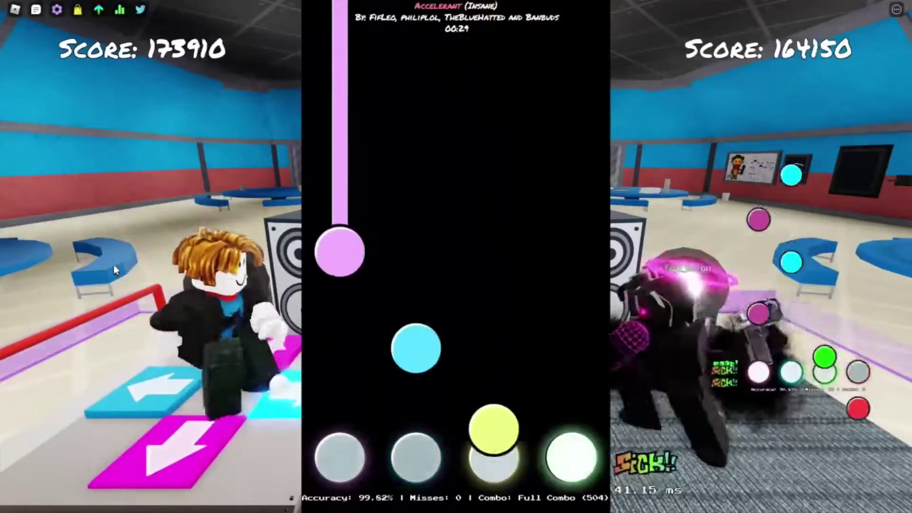
key(w)
key(q)
key(q)
key(w)
key(o)
key(p)
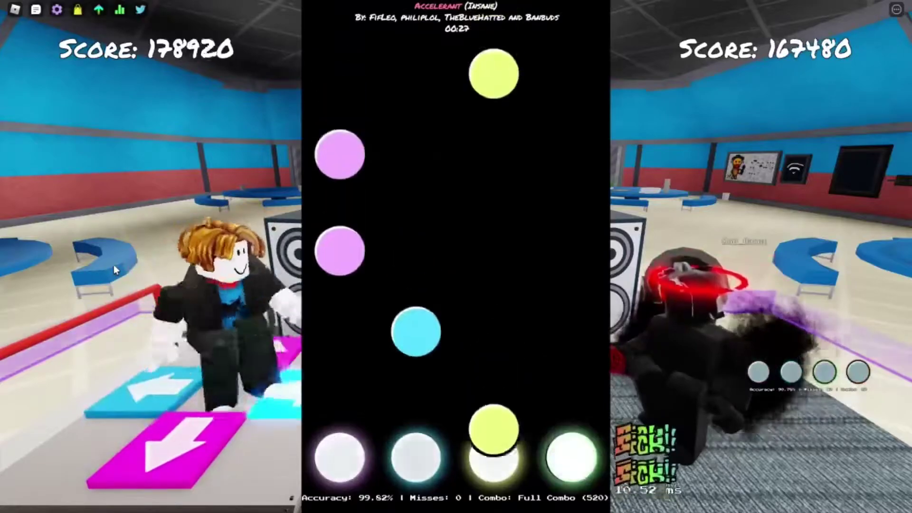
key(o)
key(w)
key(q)
key(q)
key(w)
key(q)
key(o)
key(p)
key(o)
key(p)
key(w)
key(q)
key(o)
key(w)
key(q)
key(o)
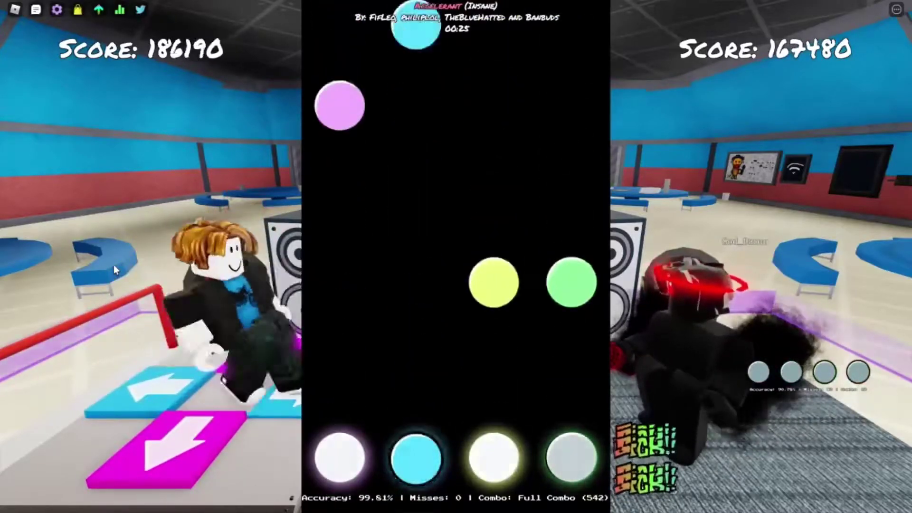
key(p)
key(o)
key(w)
key(q)
Land the sparser mid-section notes in time, staying ahead of the opponent's score.
key(w)
key(p)
key(w)
key(q)
key(w)
key(o)
key(p)
key(q)
key(o)
key(w)
key(o)
key(o)
key(o)
key(w)
key(o)
key(o)
key(w)
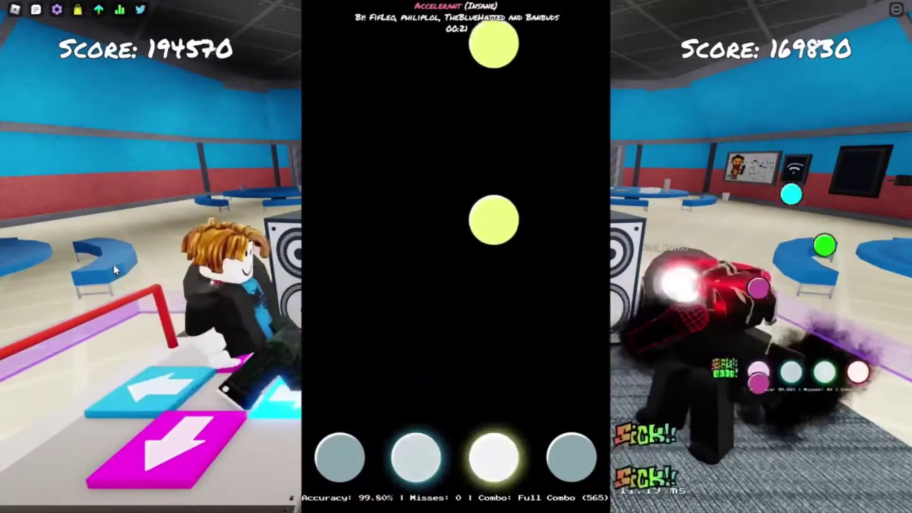
key(o)
key(o)
key(w)
key(o)
key(o)
key(o)
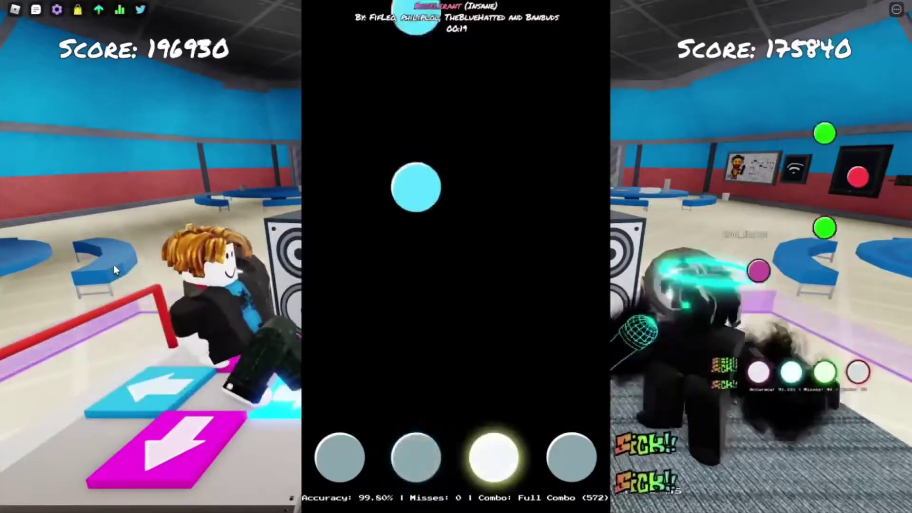
key(o)
key(w)
key(o)
key(o)
key(p)
key(q)
key(w)
key(p)
Clear the dense note burst cleanly to extend the combo toward the song's end.
key(q)
key(o)
key(w)
key(q)
key(o)
key(p)
key(w)
key(p)
key(o)
key(w)
key(p)
key(q)
key(w)
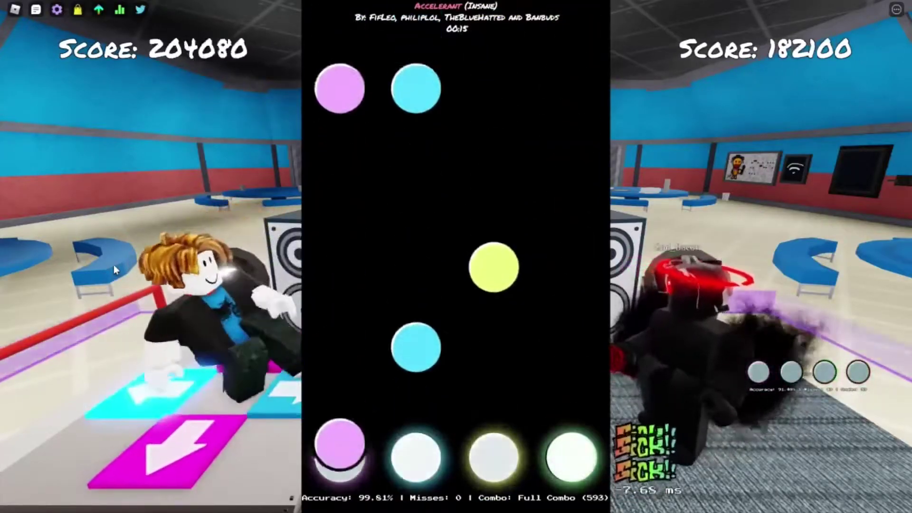
key(q)
key(w)
key(o)
key(p)
key(o)
key(p)
key(p)
key(q)
key(w)
key(p)
key(o)
key(q)
key(w)
key(o)
key(p)
key(w)
key(o)
key(q)
key(w)
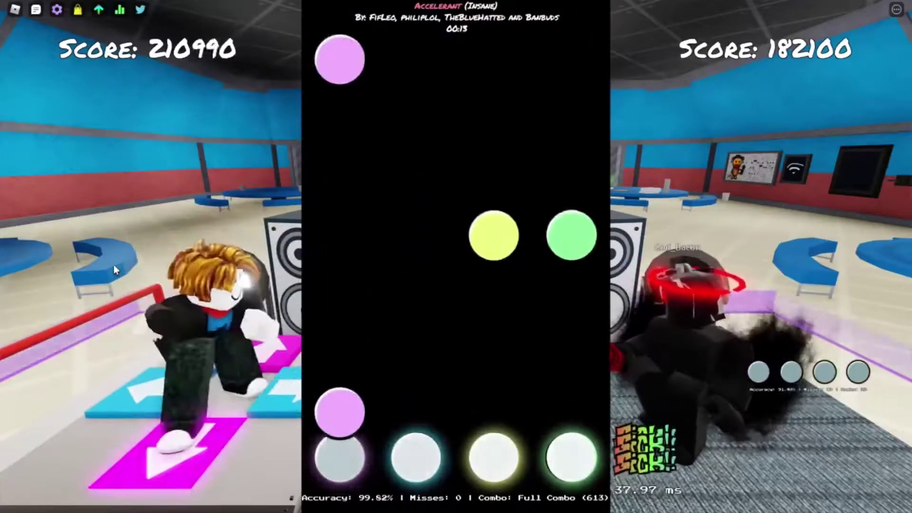
key(q)
key(o)
key(p)
key(q)
key(p)
key(o)
key(w)
key(o)
key(p)
key(w)
key(q)
key(p)
key(o)
key(q)
key(w)
key(o)
key(p)
key(q)
key(w)
key(o)
key(p)
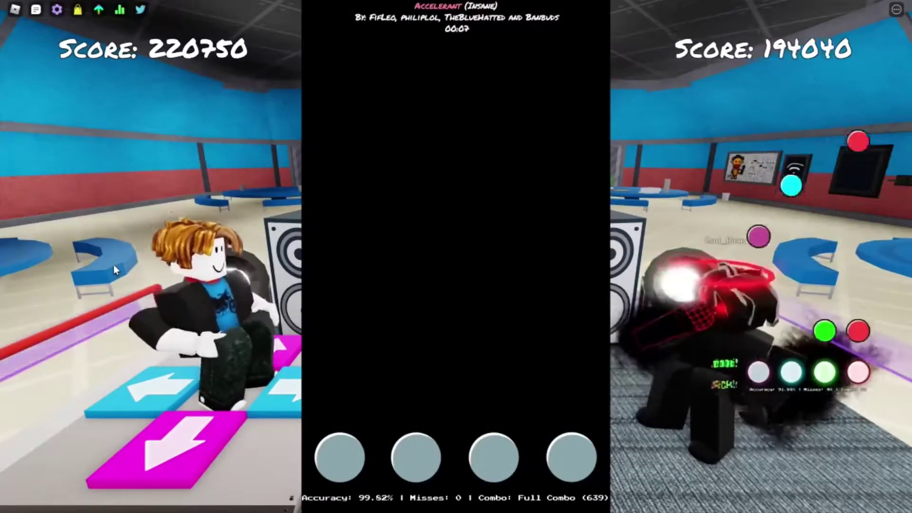
Hold the final long outer-lane notes to finish 225,550 to 203,370 with zero misses, then start a chat message.
key(q)
key(o)
key(p)
key(q)
key(o)
key(p)
key(w)
key(p)
key(q)
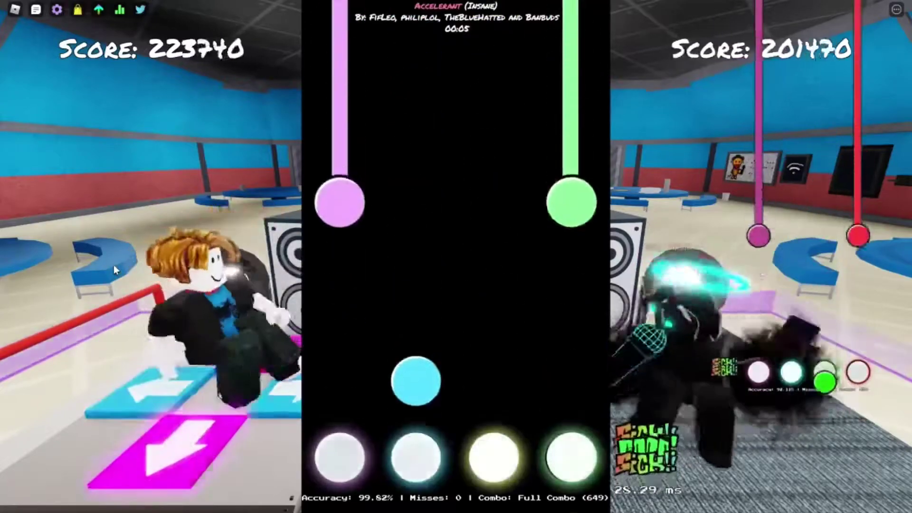
key(w)
key(o)
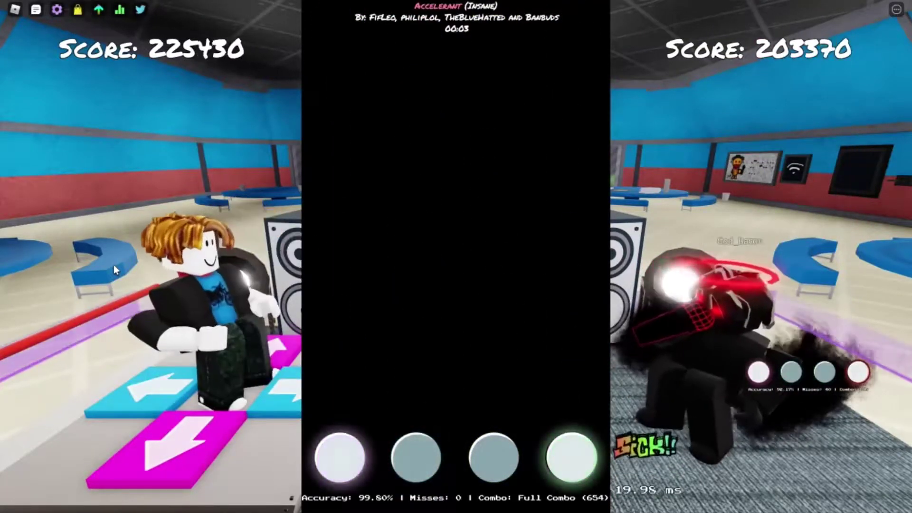
key(slash)
text(i Full)
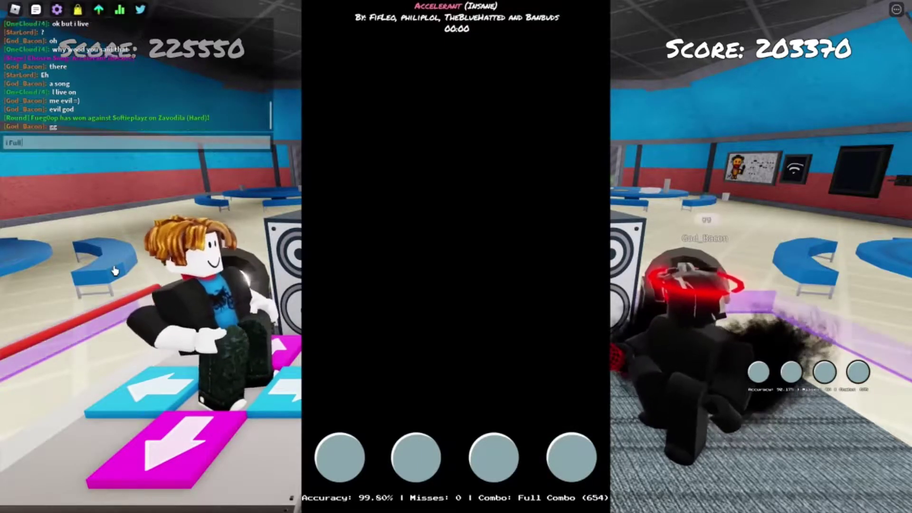
text(combo)
Send the 'Full combo' chat message and walk the avatar off the stage toward the street.
key(Return)
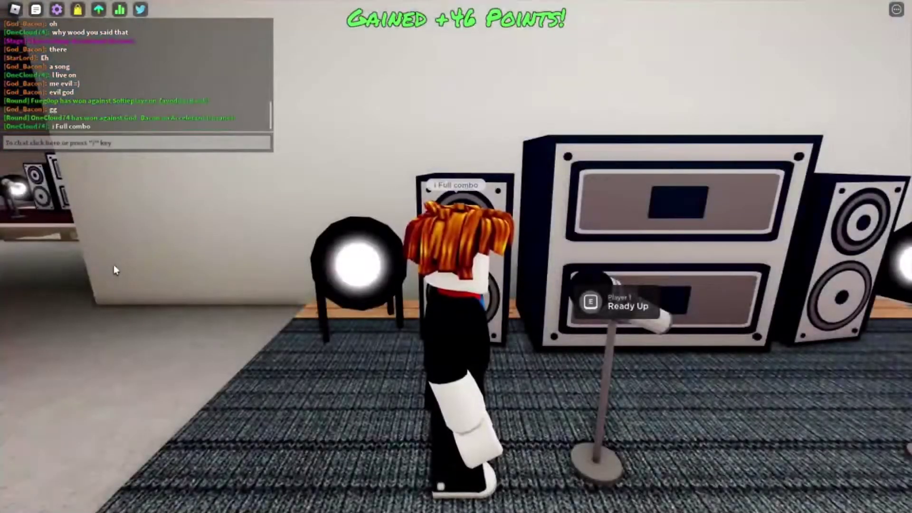
key(w)
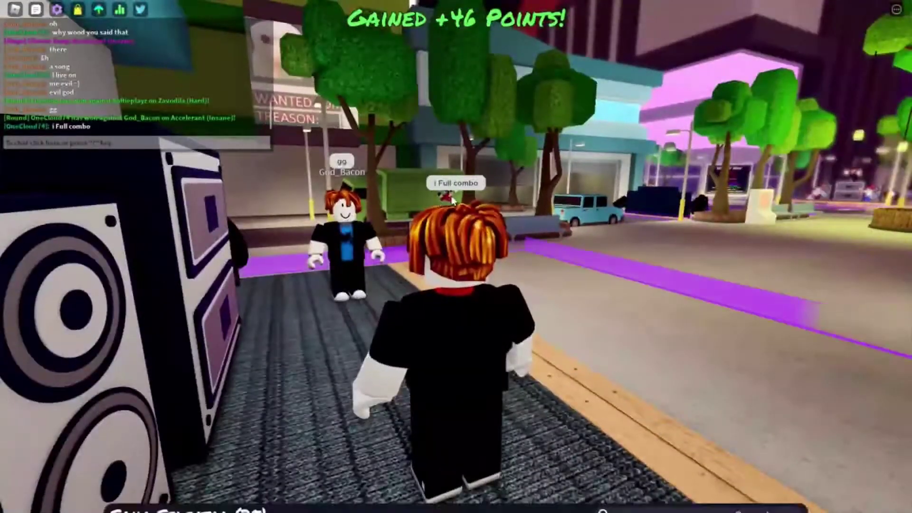